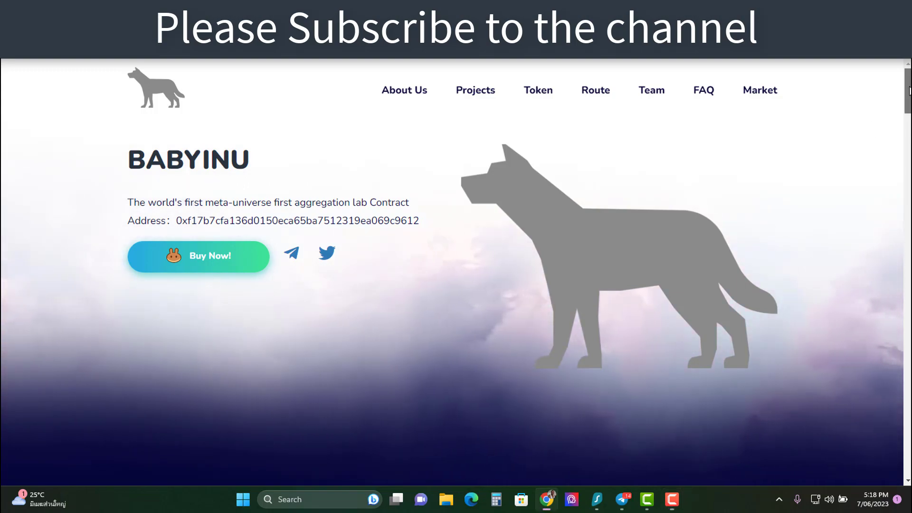
pyautogui.moveTo(909, 90); pyautogui.dragTo(905, 141)
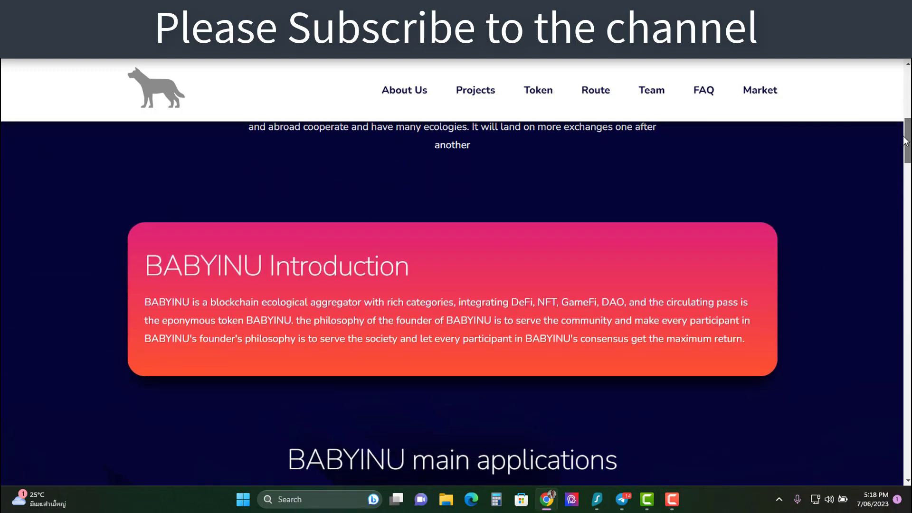
pyautogui.moveTo(905, 141)
pyautogui.mouseDown()
pyautogui.moveTo(907, 315)
pyautogui.moveTo(903, 251)
pyautogui.moveTo(895, 325)
pyautogui.moveTo(903, 357)
pyautogui.mouseUp()
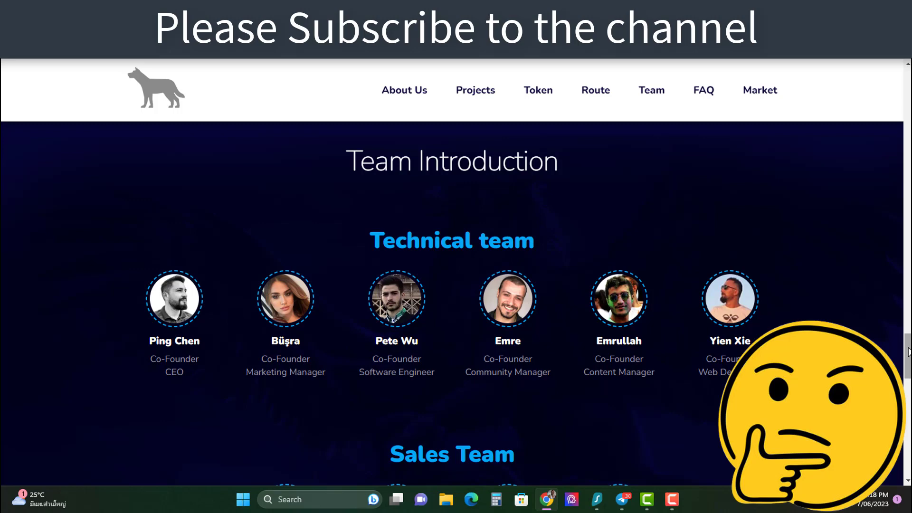
pyautogui.moveTo(908, 350); pyautogui.dragTo(908, 452)
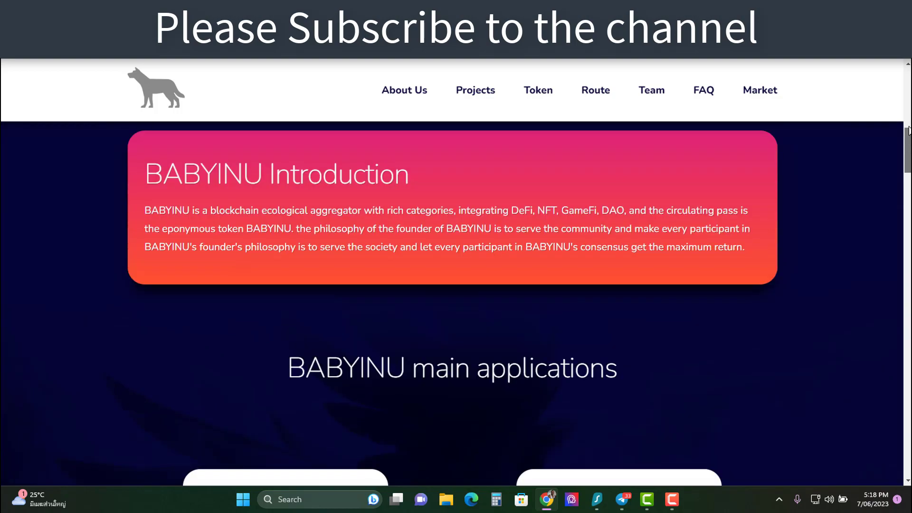
pyautogui.moveTo(907, 425); pyautogui.dragTo(907, 79)
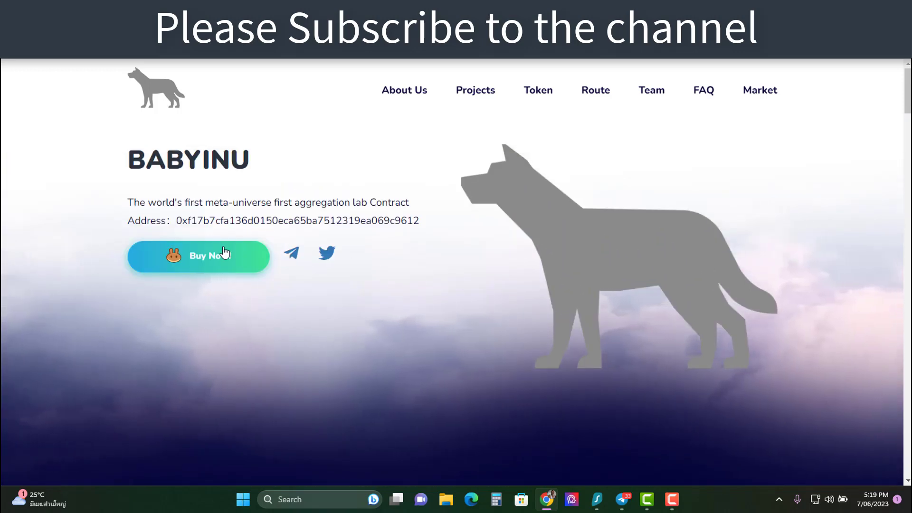
# Step: Open BABYINU's Twitter profile from the Twitter icon on the project website
pyautogui.click(326, 255)
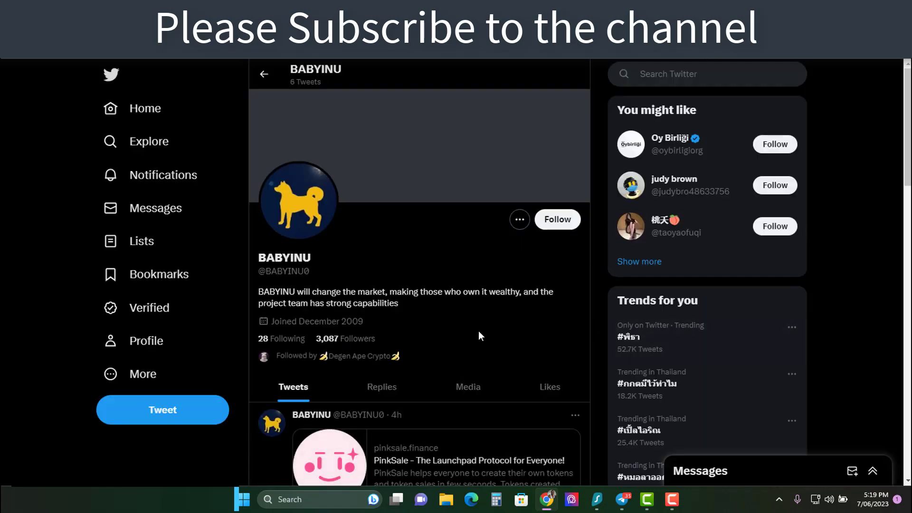
pyautogui.scroll(-2, 490, 328)
pyautogui.scroll(-2, 488, 321)
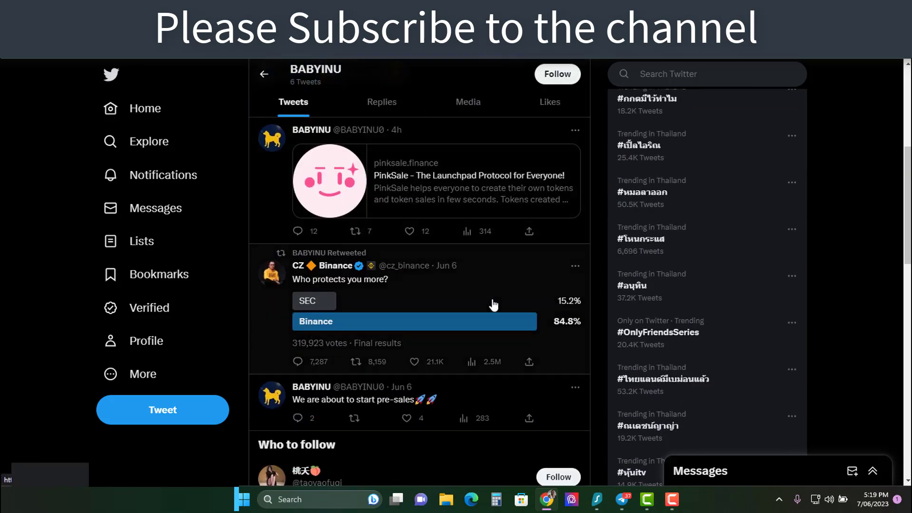
pyautogui.scroll(-2, 481, 311)
pyautogui.scroll(-2, 481, 311)
pyautogui.scroll(-3, 478, 316)
pyautogui.scroll(-2, 479, 316)
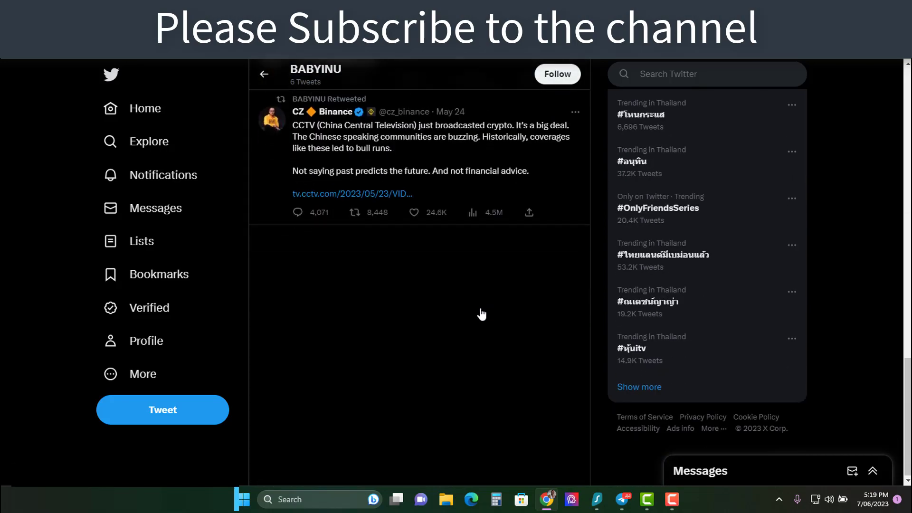
pyautogui.scroll(4, 492, 285)
pyautogui.scroll(2, 503, 248)
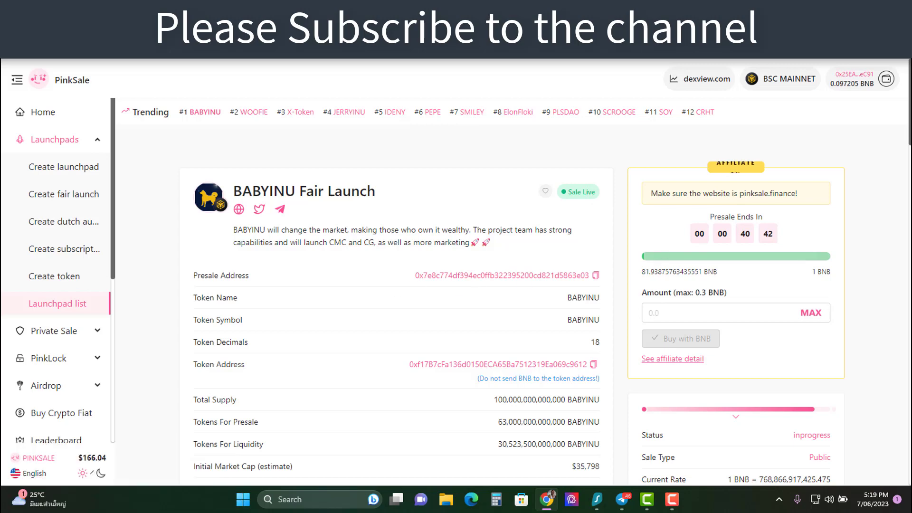
pyautogui.scroll(-1, 489, 292)
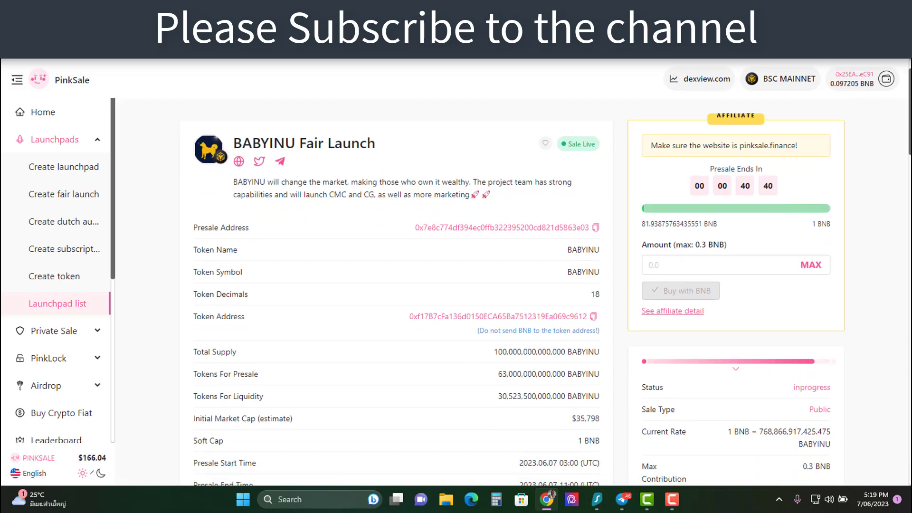
pyautogui.scroll(-1, 396, 140)
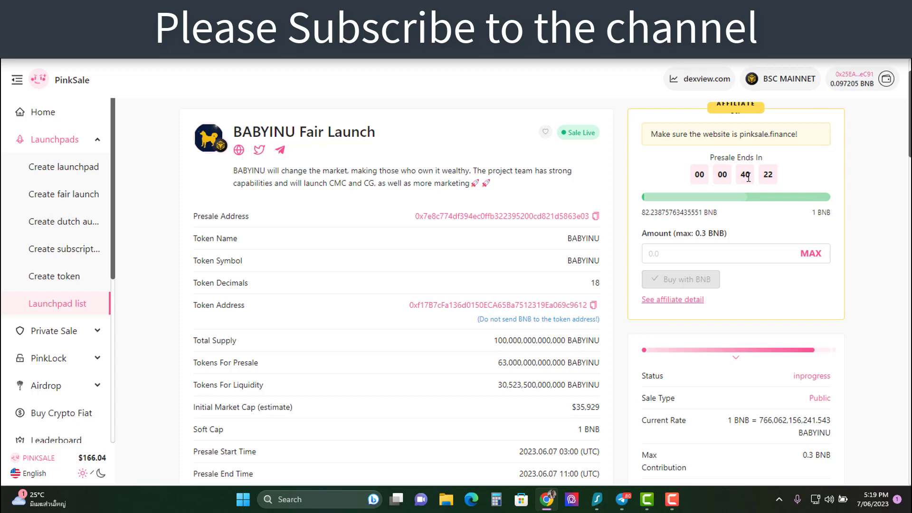
pyautogui.scroll(-1, 457, 285)
pyautogui.scroll(2, 457, 285)
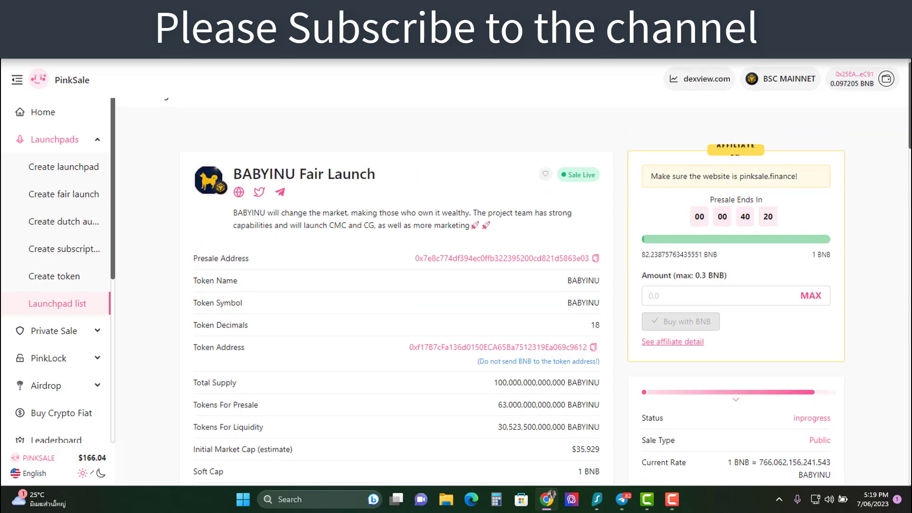
pyautogui.scroll(-1, 456, 285)
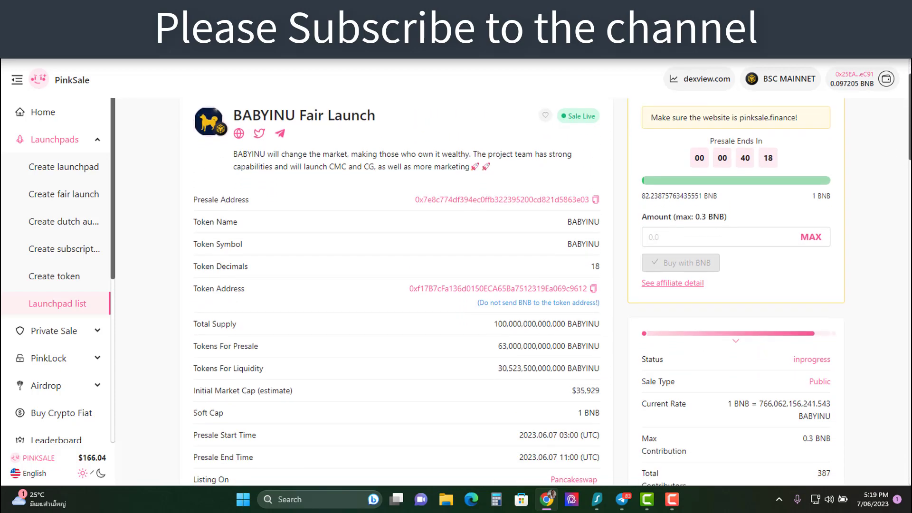
pyautogui.scroll(-2, 456, 285)
pyautogui.scroll(-1, 723, 284)
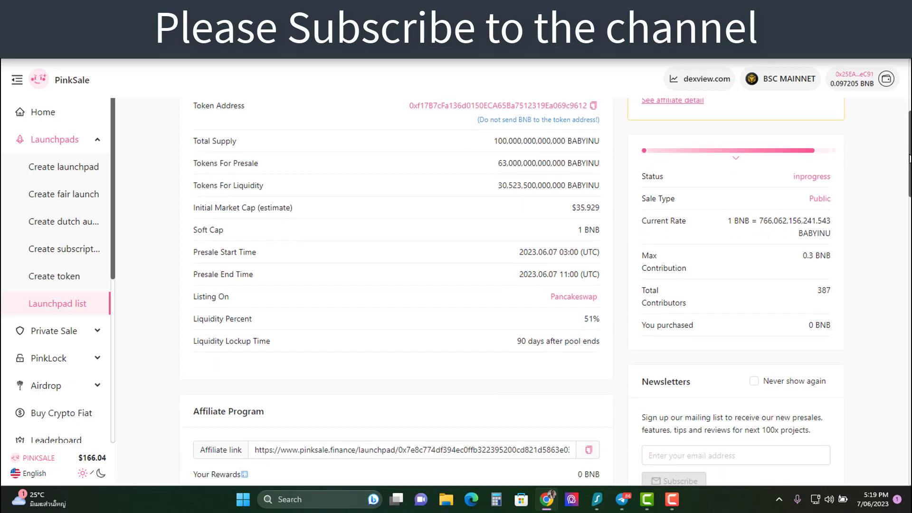
pyautogui.scroll(-6, 723, 283)
pyautogui.scroll(3, 556, 317)
pyautogui.moveTo(511, 319); pyautogui.dragTo(607, 316)
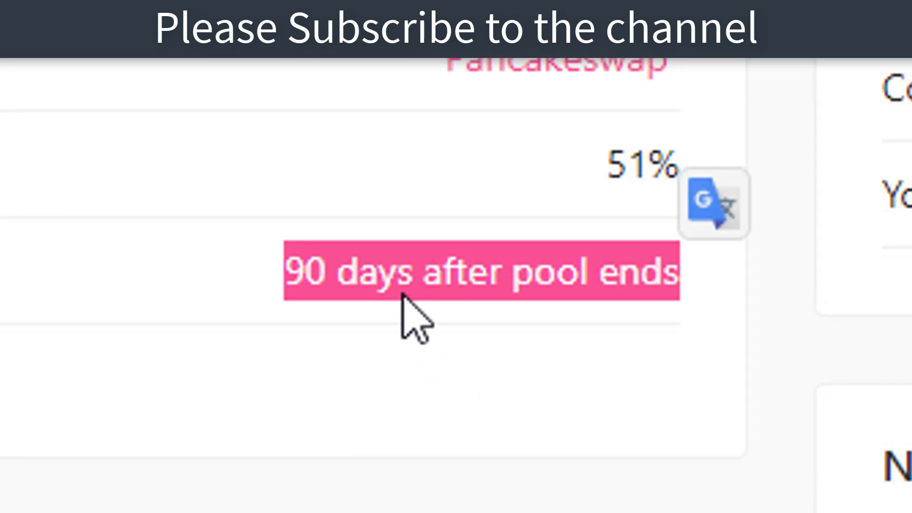
pyautogui.click(353, 285)
pyautogui.moveTo(280, 274); pyautogui.dragTo(684, 296)
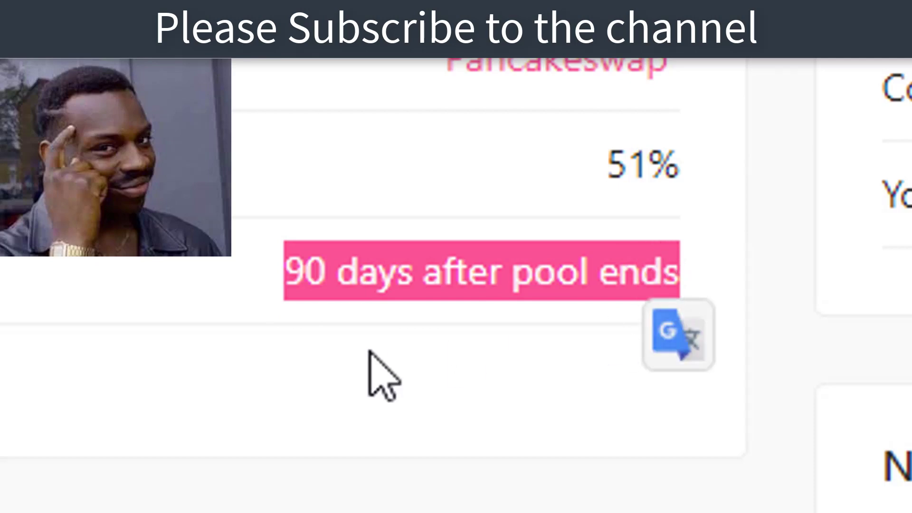
pyautogui.click(369, 350)
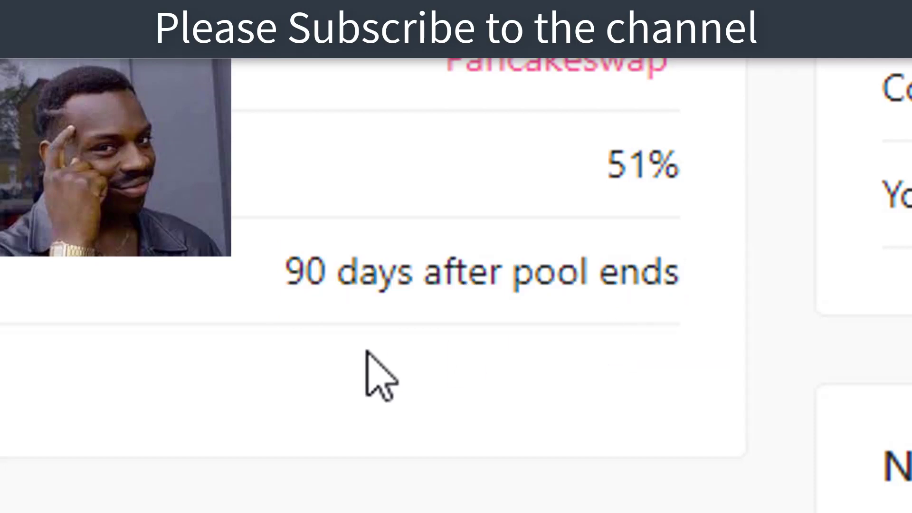
pyautogui.tripleClick(257, 285)
pyautogui.click(383, 482)
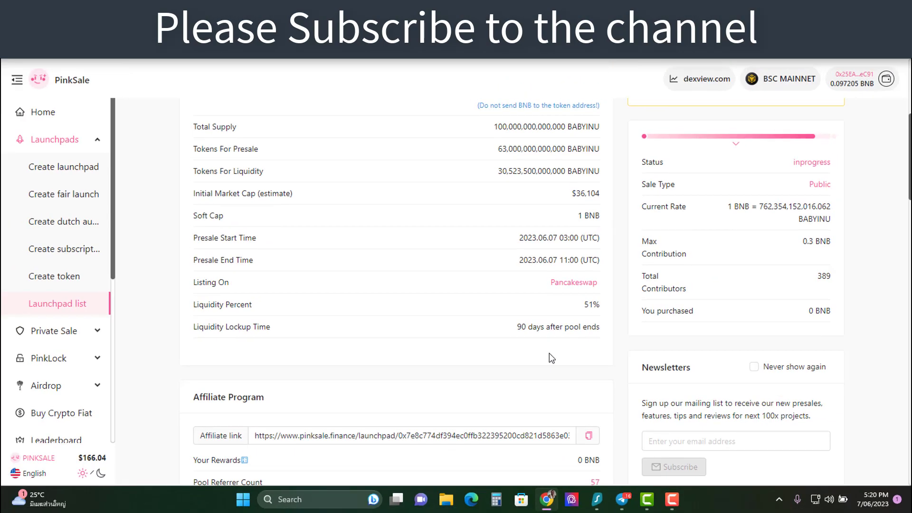
pyautogui.moveTo(516, 328); pyautogui.dragTo(614, 334)
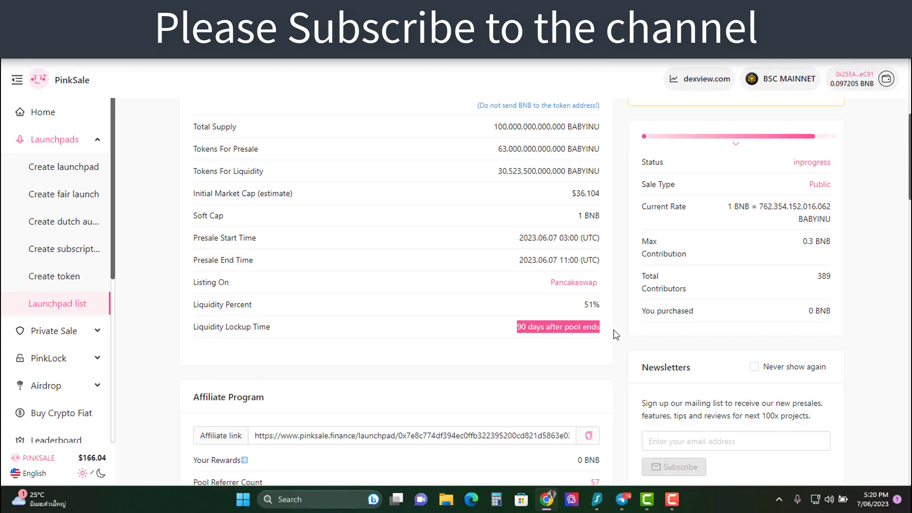
pyautogui.click(887, 349)
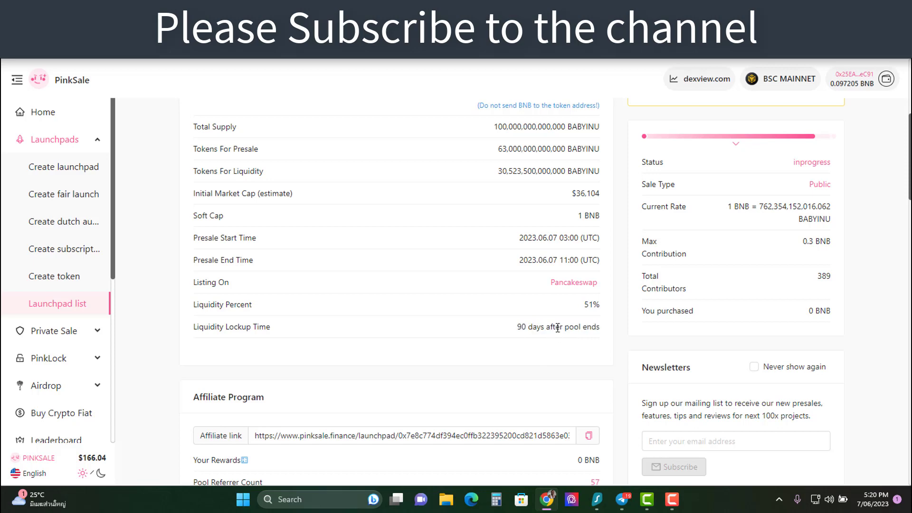
pyautogui.scroll(4, 605, 264)
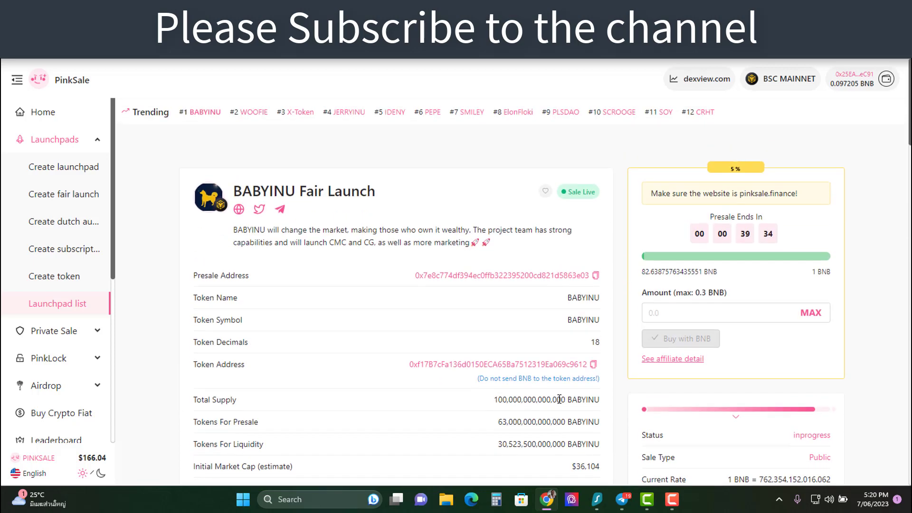
pyautogui.scroll(-3, 532, 411)
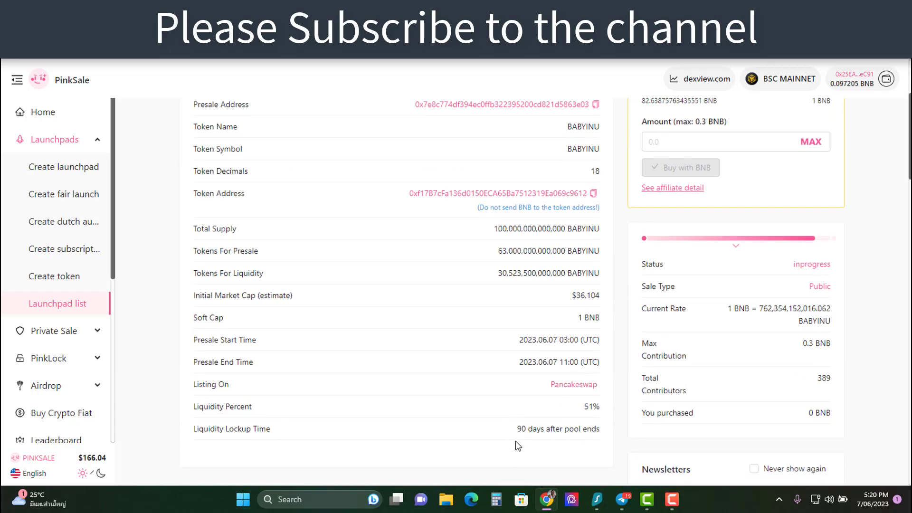
pyautogui.scroll(3, 595, 405)
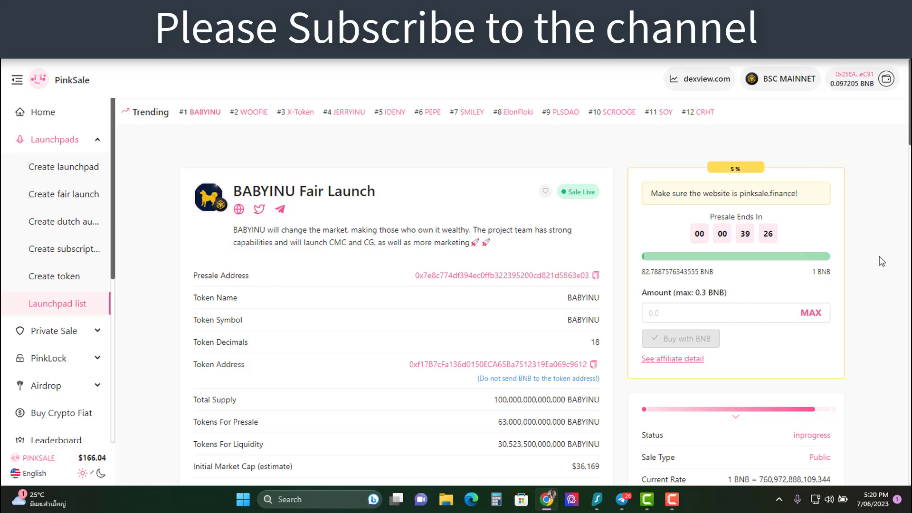
pyautogui.scroll(-1, 880, 261)
pyautogui.scroll(1, 880, 261)
pyautogui.scroll(-1, 658, 252)
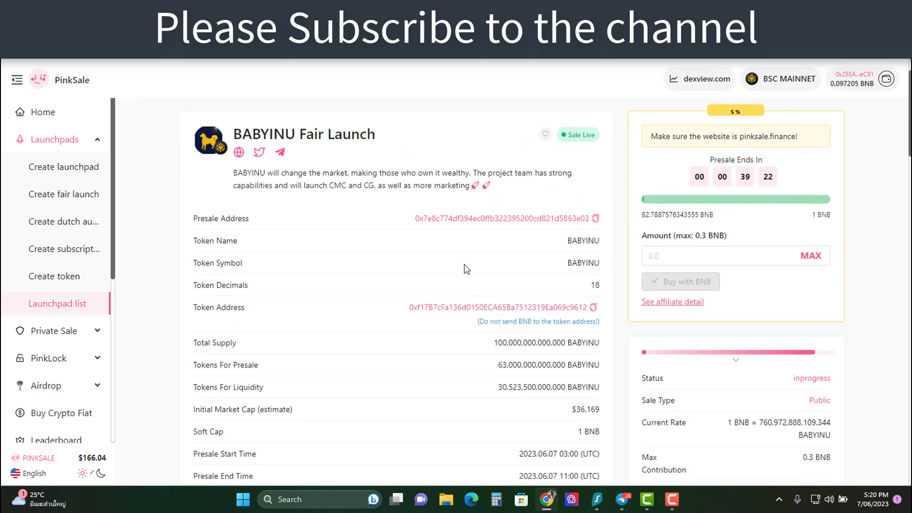
pyautogui.scroll(-1, 427, 278)
pyautogui.scroll(1, 385, 278)
pyautogui.scroll(-4, 464, 221)
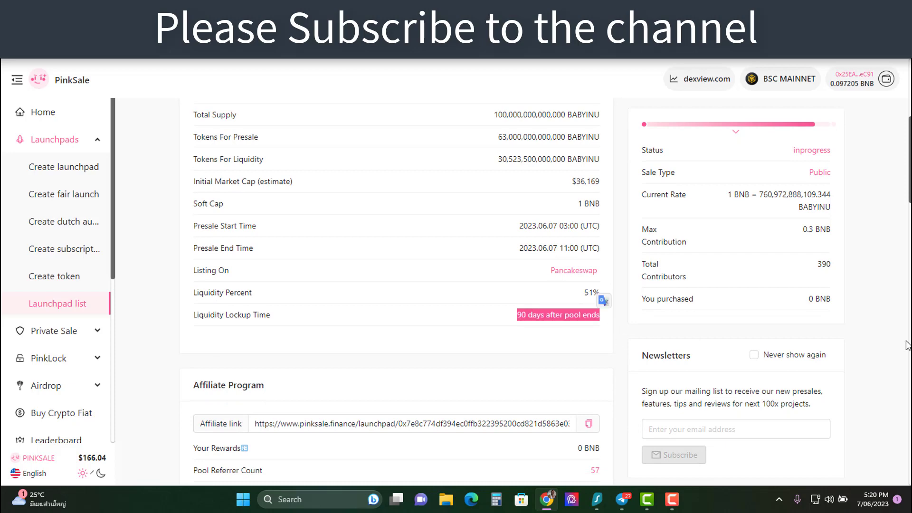
pyautogui.click(866, 349)
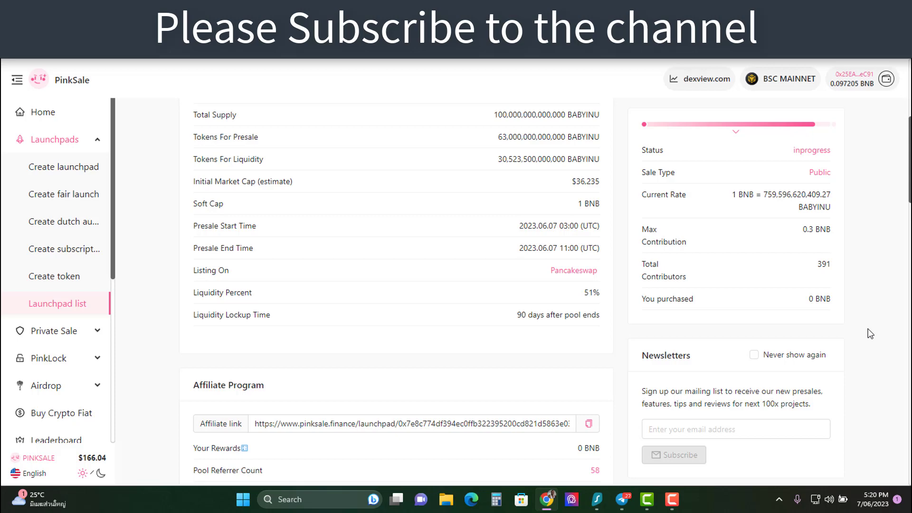
pyautogui.scroll(-1, 851, 309)
pyautogui.scroll(5, 851, 310)
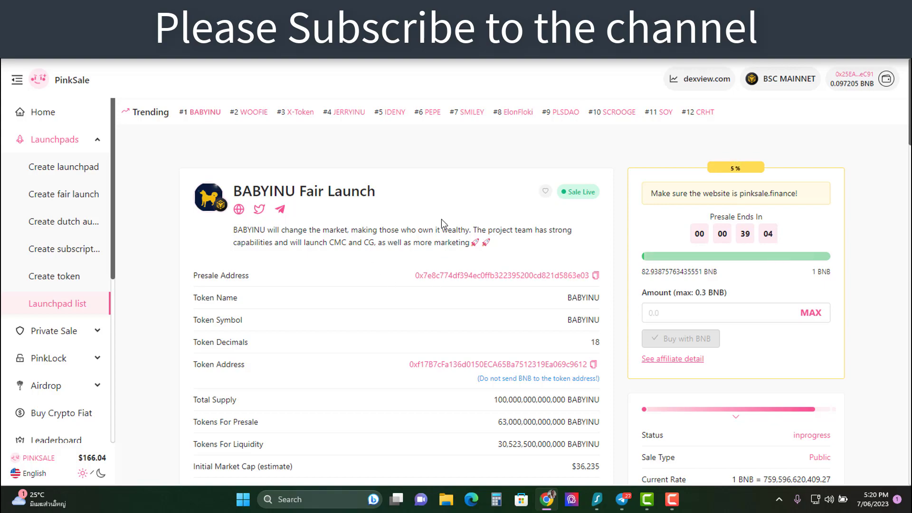
pyautogui.scroll(-4, 444, 215)
pyautogui.scroll(-2, 444, 215)
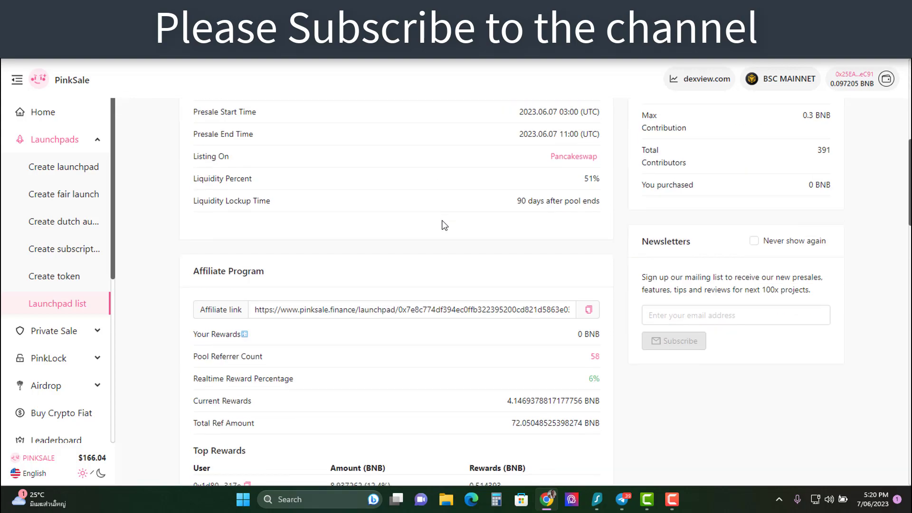
pyautogui.scroll(-3, 444, 215)
pyautogui.scroll(-1, 442, 225)
pyautogui.scroll(-2, 442, 225)
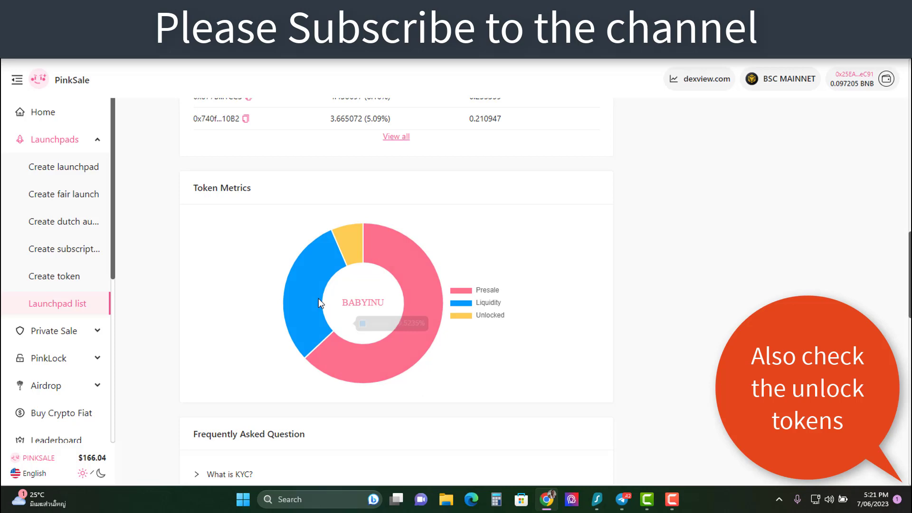
pyautogui.moveTo(298, 298)
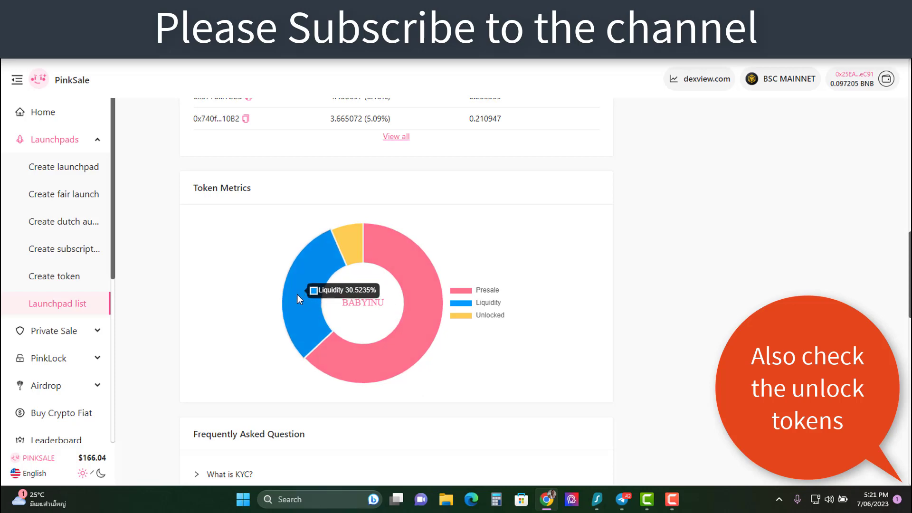
pyautogui.scroll(-2, 558, 289)
pyautogui.scroll(2, 558, 289)
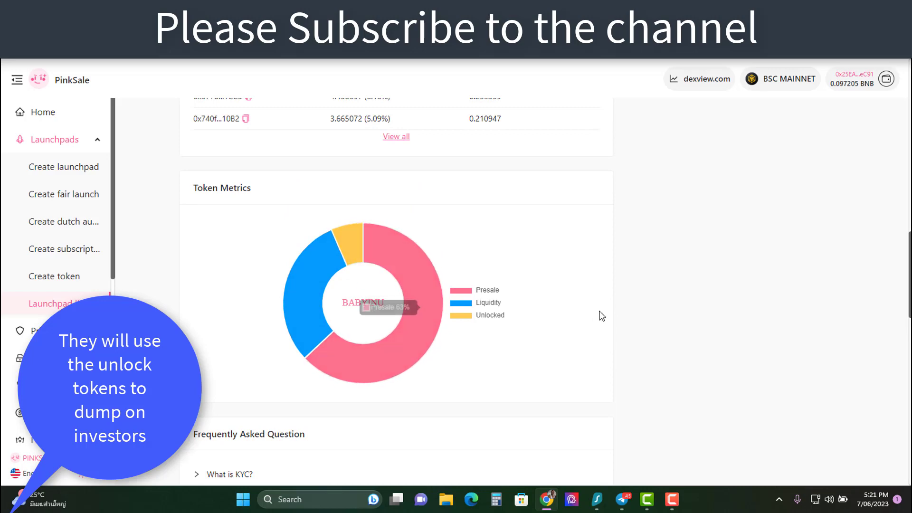
pyautogui.scroll(-3, 458, 290)
pyautogui.scroll(4, 459, 289)
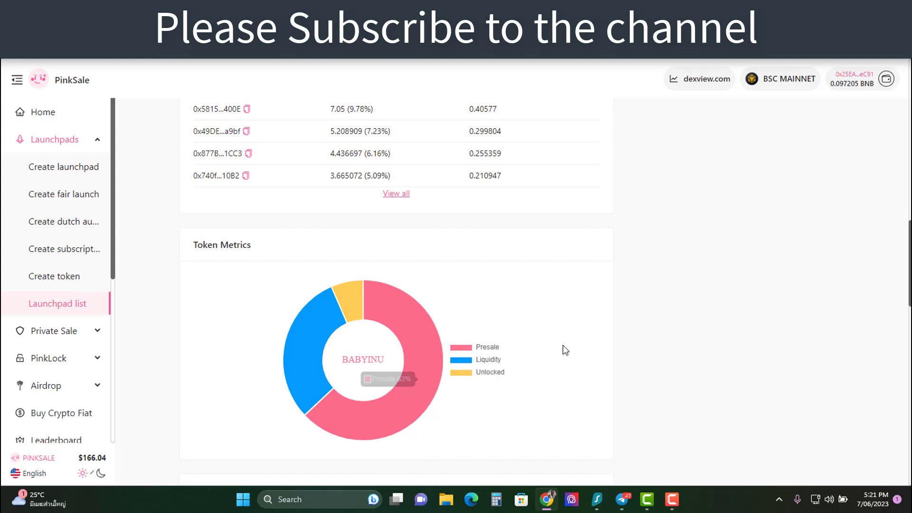
pyautogui.scroll(4, 564, 349)
pyautogui.scroll(2, 629, 326)
pyautogui.scroll(3, 450, 285)
pyautogui.scroll(2, 433, 277)
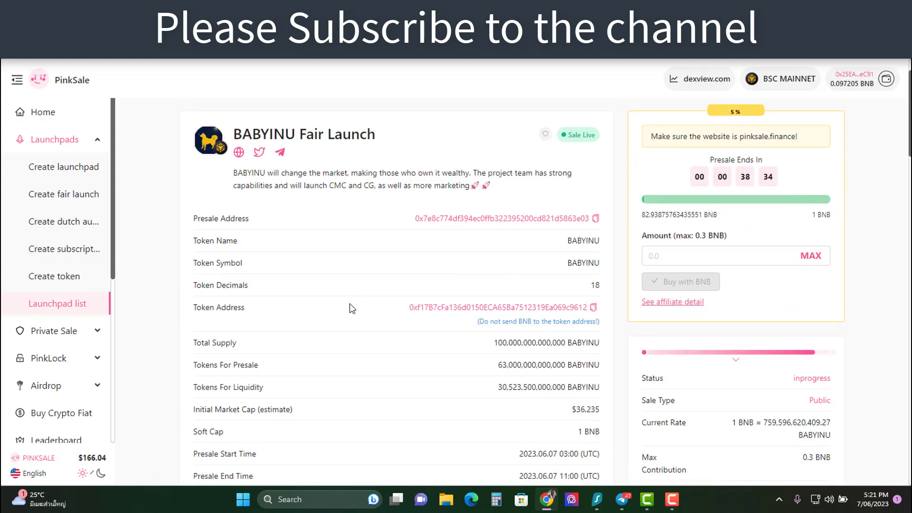
pyautogui.scroll(-2, 366, 368)
pyautogui.scroll(-5, 468, 375)
pyautogui.scroll(-3, 360, 341)
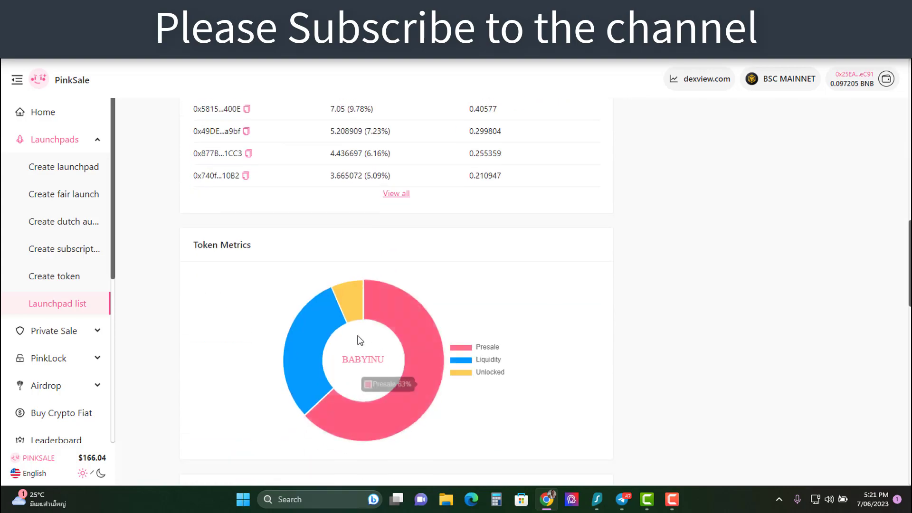
pyautogui.moveTo(347, 301)
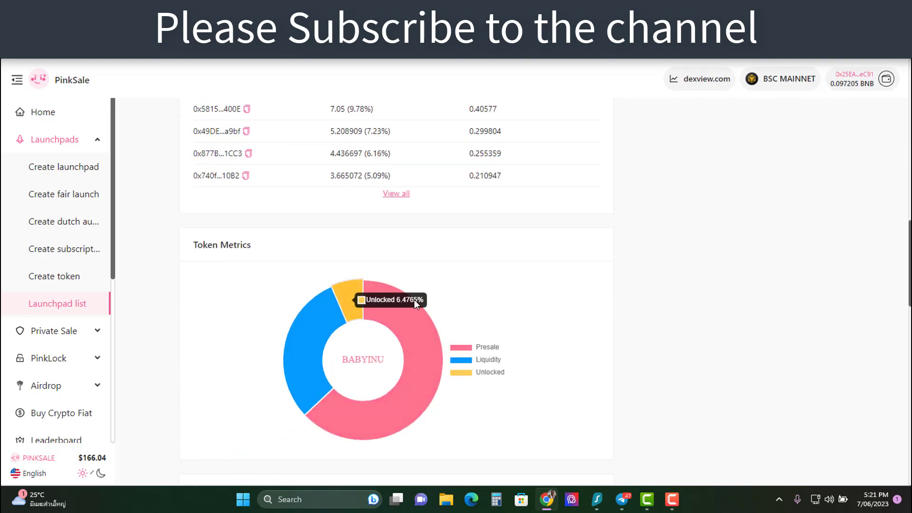
pyautogui.scroll(3, 414, 299)
pyautogui.scroll(2, 439, 296)
pyautogui.scroll(2, 438, 299)
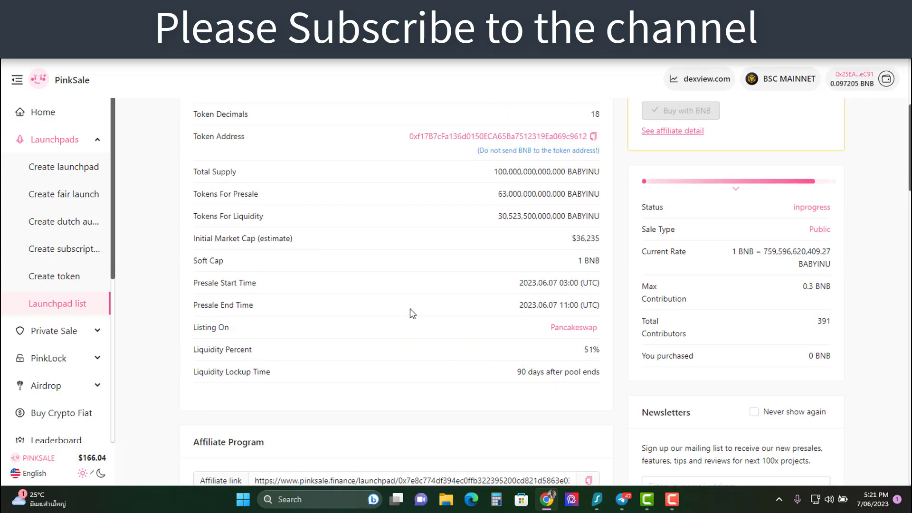
pyautogui.scroll(-2, 410, 312)
pyautogui.scroll(-2, 410, 312)
pyautogui.scroll(5, 410, 312)
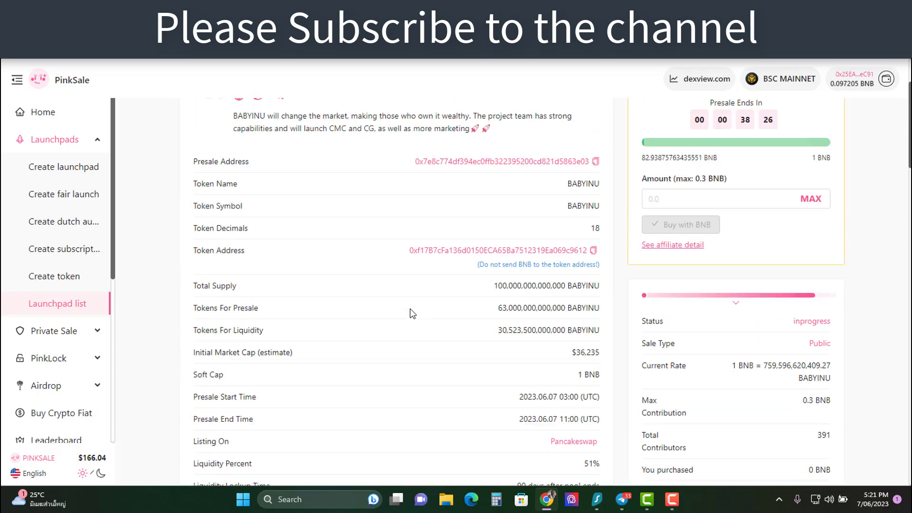
pyautogui.scroll(2, 410, 311)
pyautogui.scroll(2, 409, 307)
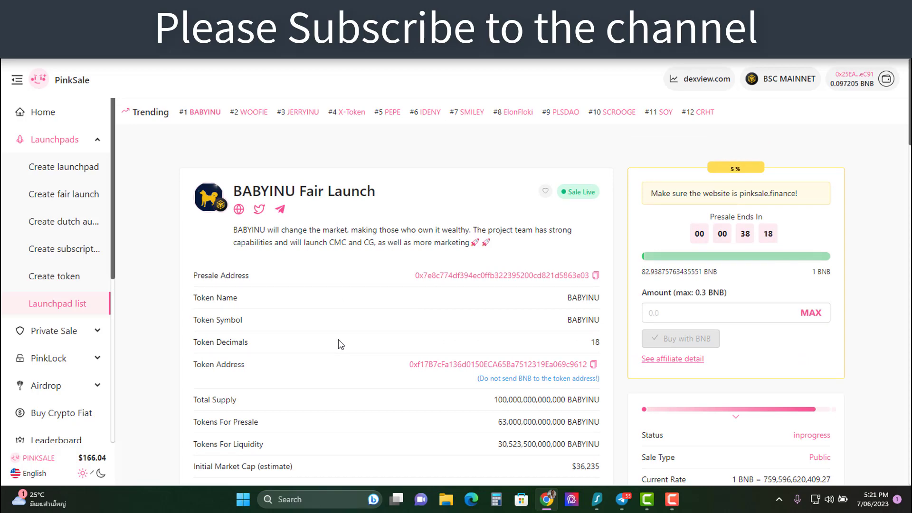
pyautogui.scroll(-4, 397, 387)
pyautogui.scroll(-2, 580, 291)
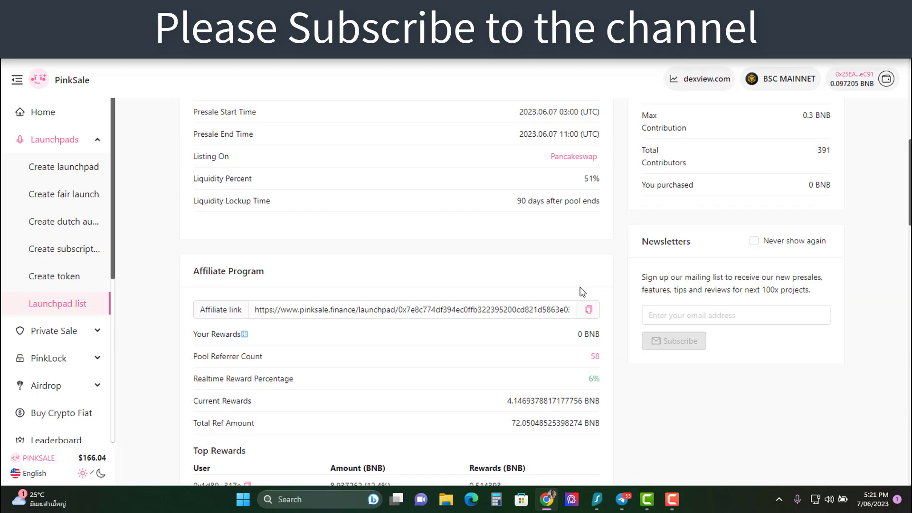
pyautogui.moveTo(519, 197); pyautogui.dragTo(619, 198)
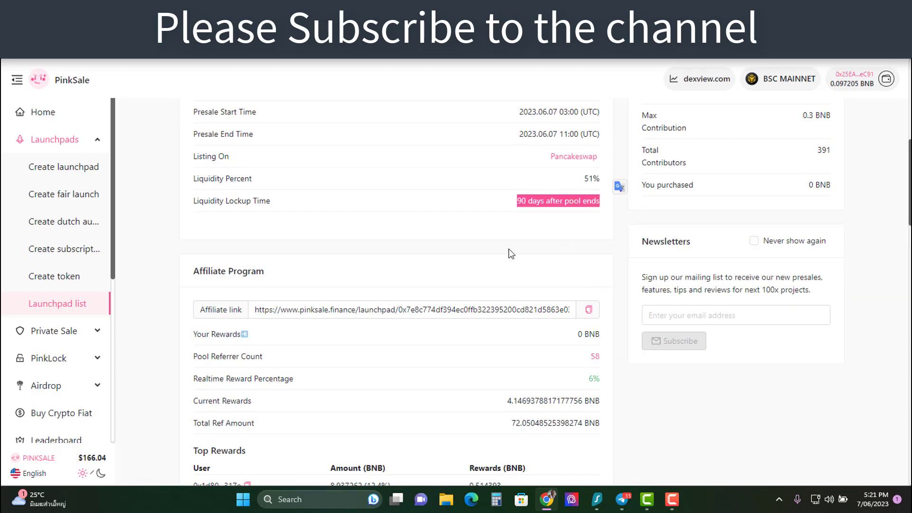
pyautogui.click(494, 251)
pyautogui.scroll(-4, 527, 264)
pyautogui.scroll(-2, 346, 238)
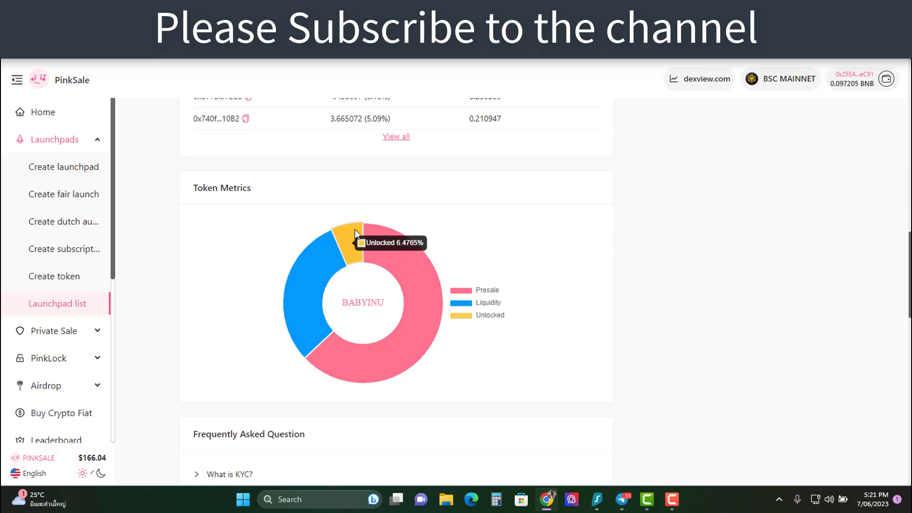
pyautogui.scroll(5, 542, 286)
pyautogui.scroll(5, 641, 343)
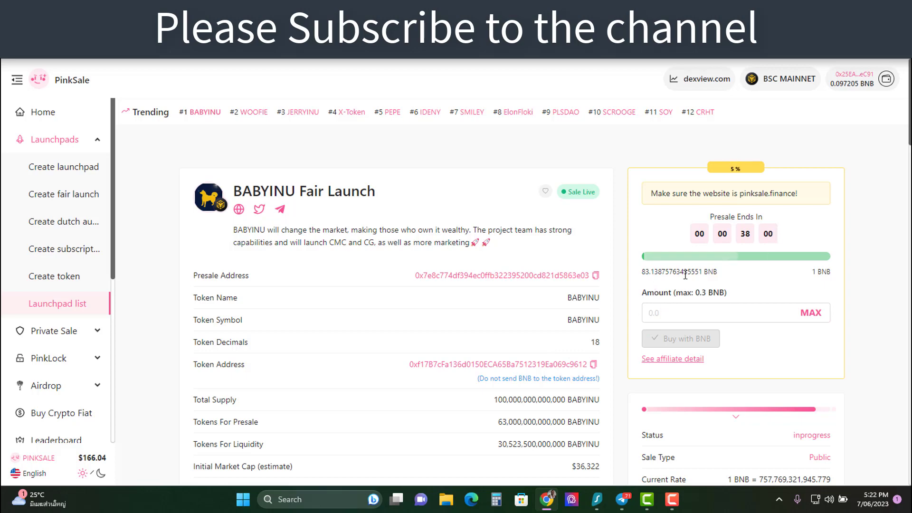
pyautogui.scroll(-3, 763, 305)
pyautogui.moveTo(823, 327); pyautogui.dragTo(832, 323)
pyautogui.scroll(4, 882, 328)
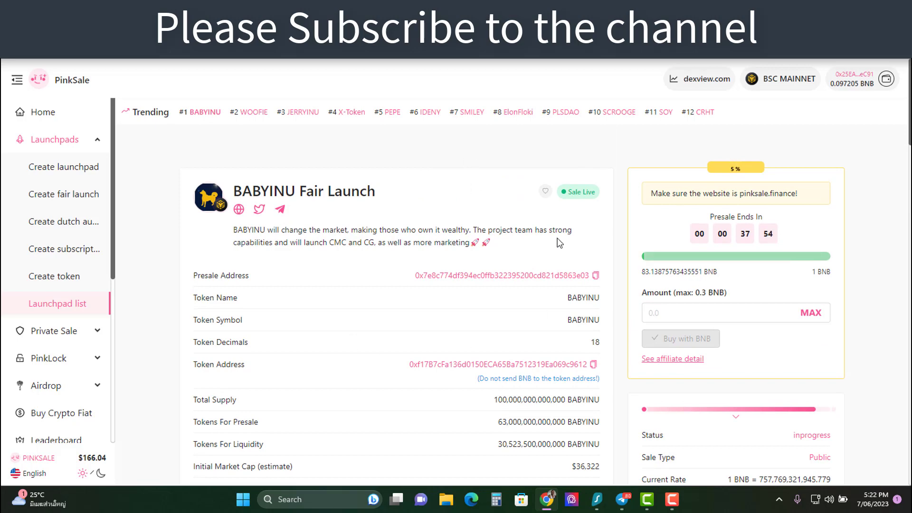
pyautogui.scroll(-1, 493, 170)
pyautogui.scroll(1, 493, 169)
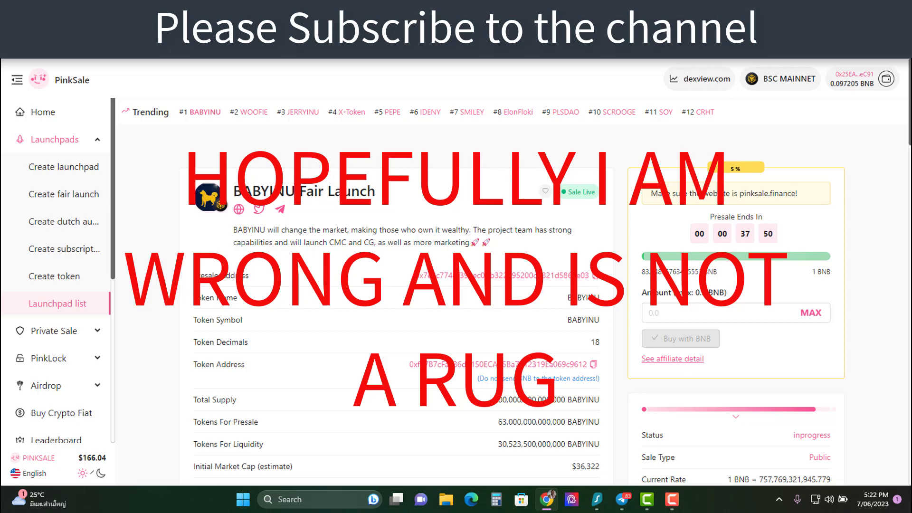
pyautogui.scroll(-1, 903, 115)
pyautogui.scroll(1, 518, 301)
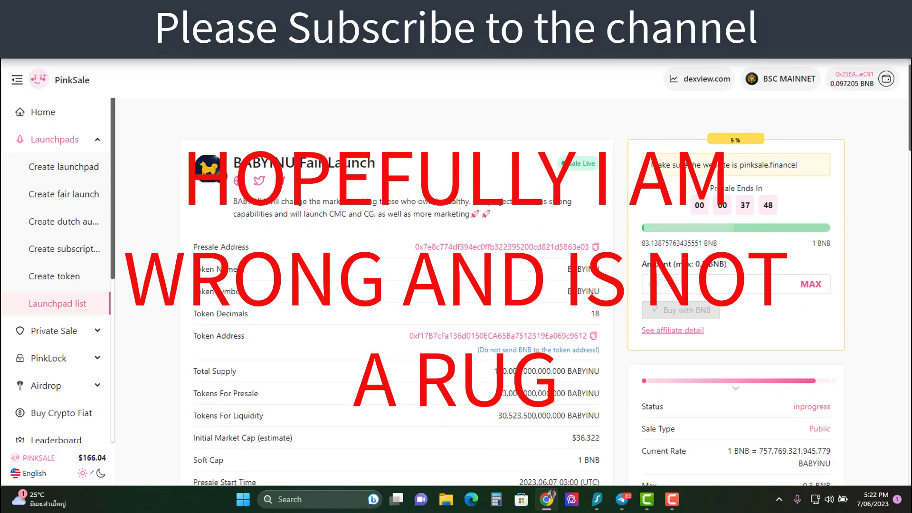